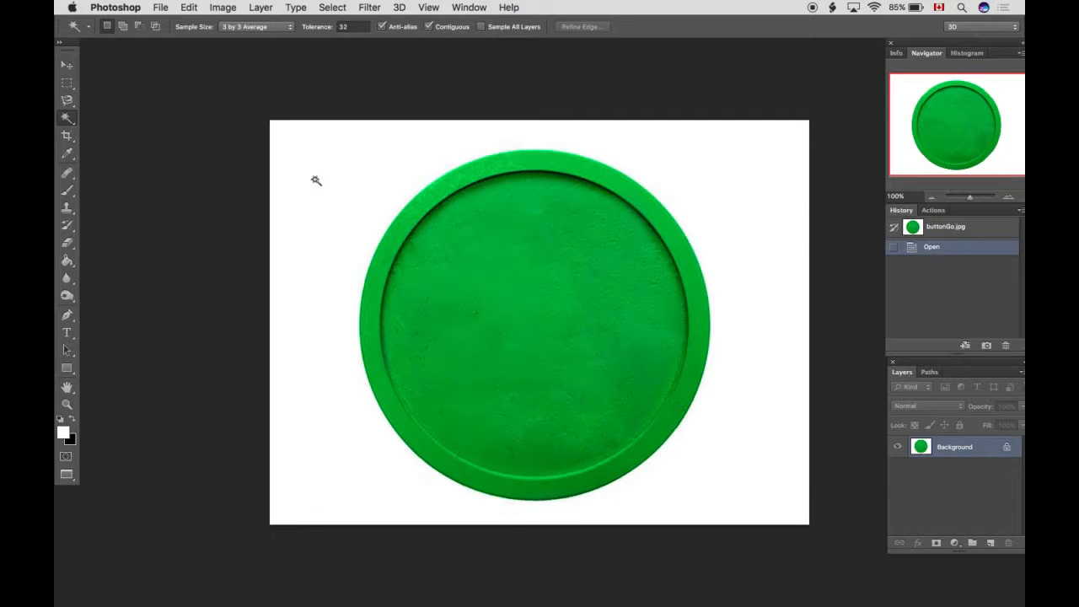
Step: Select the white area around the green button with the Magic Wand and invert the selection to the button
left_click(316, 180)
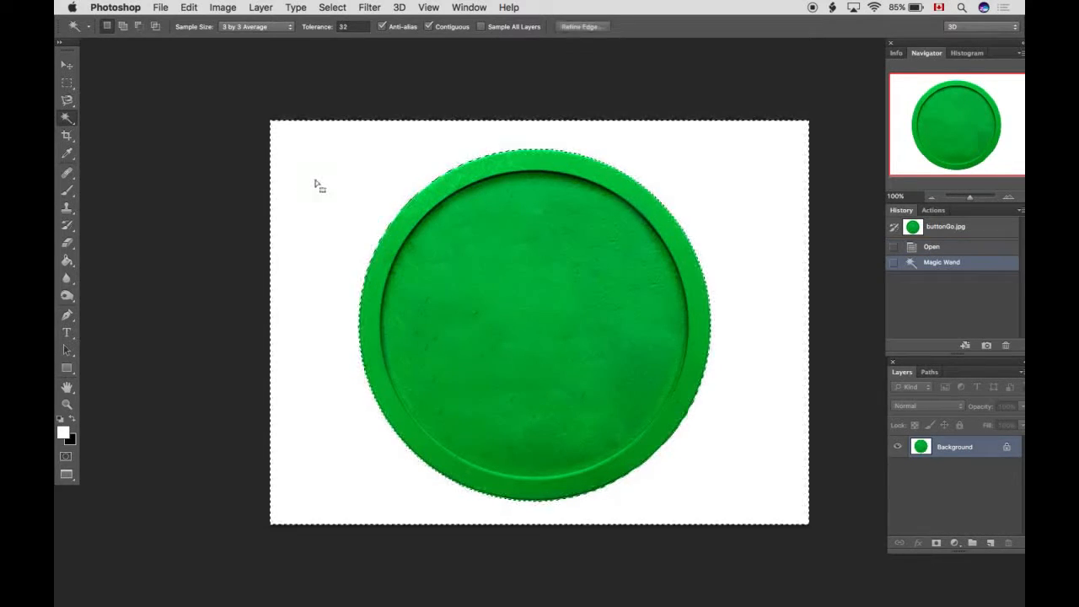
left_click(332, 7)
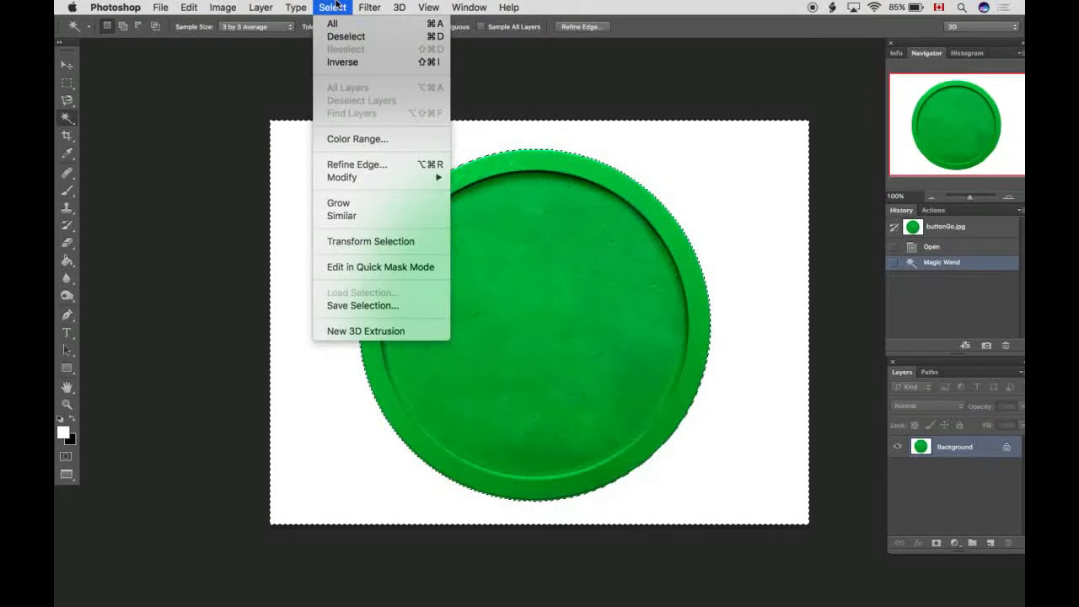
left_click(341, 62)
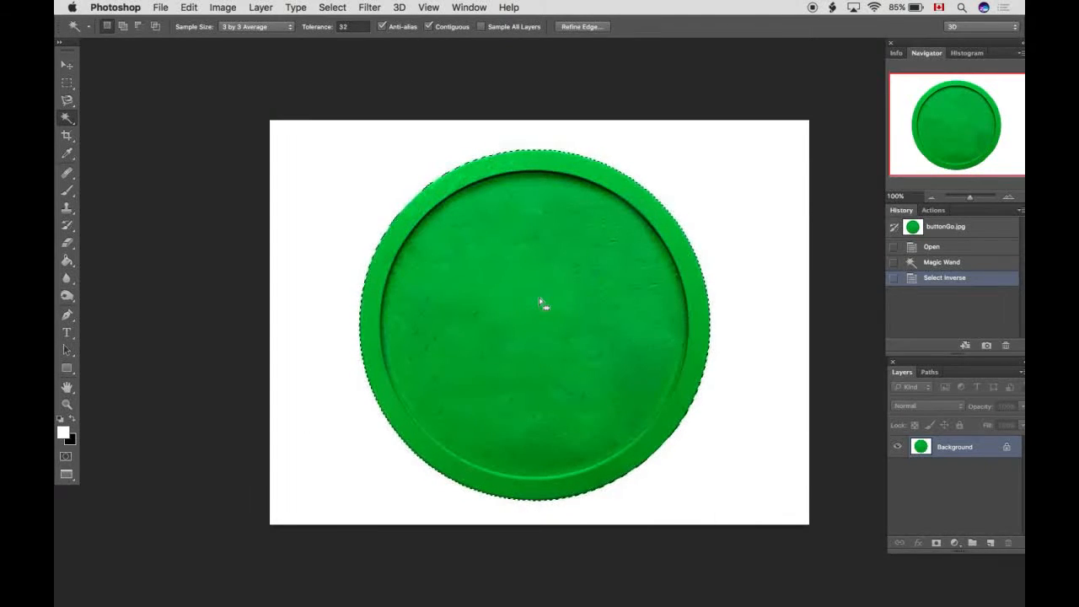
Step: Copy the selected green button onto a new layer with Layer Via Copy
left_click(266, 6)
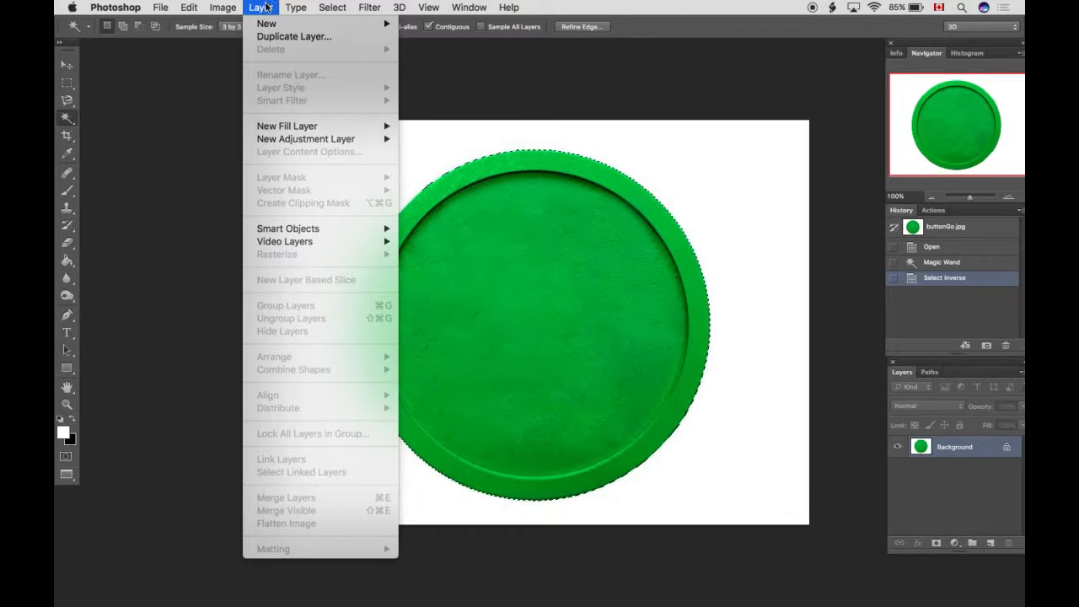
mouse_move(267, 24)
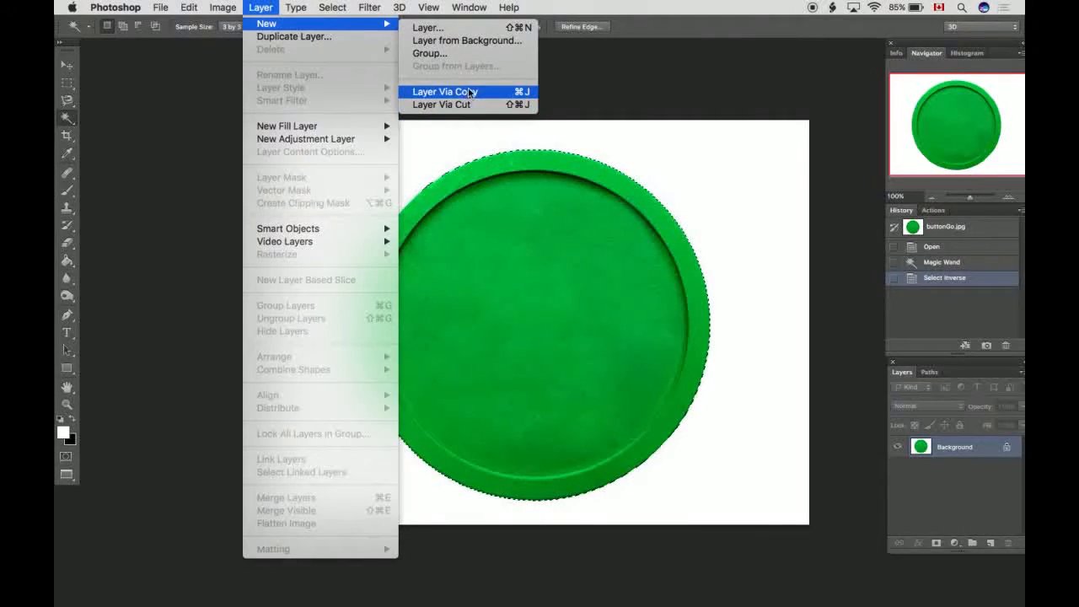
mouse_move(469, 6)
mouse_move(447, 37)
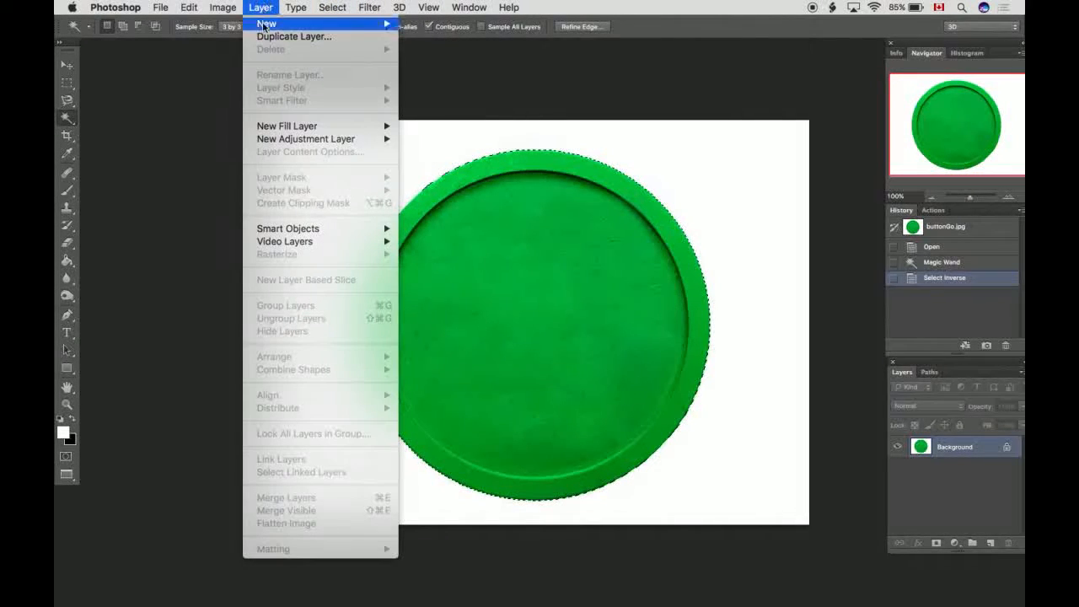
left_click(436, 92)
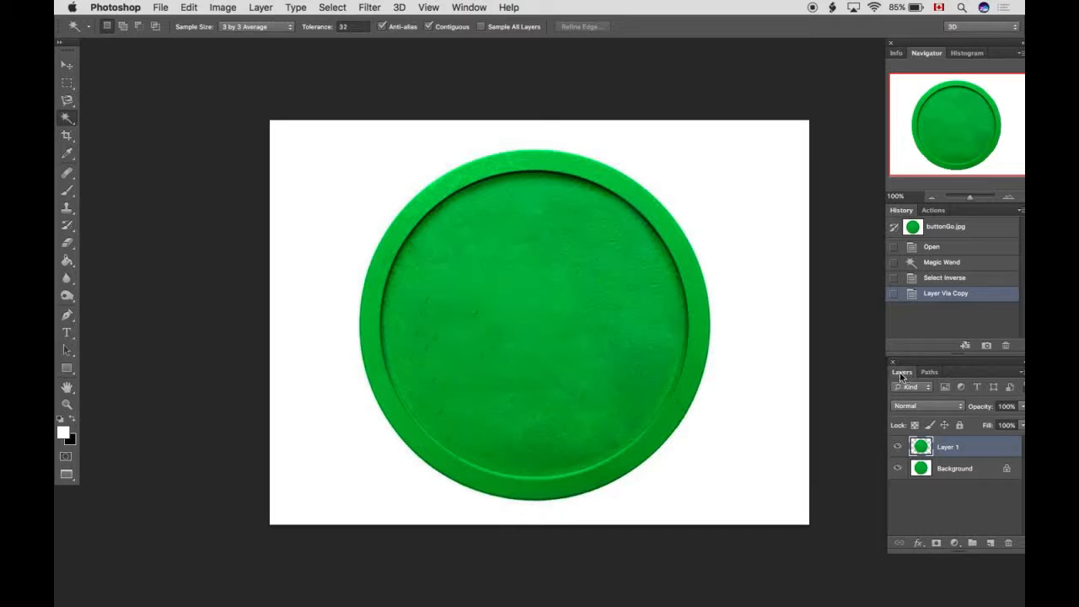
left_click(466, 6)
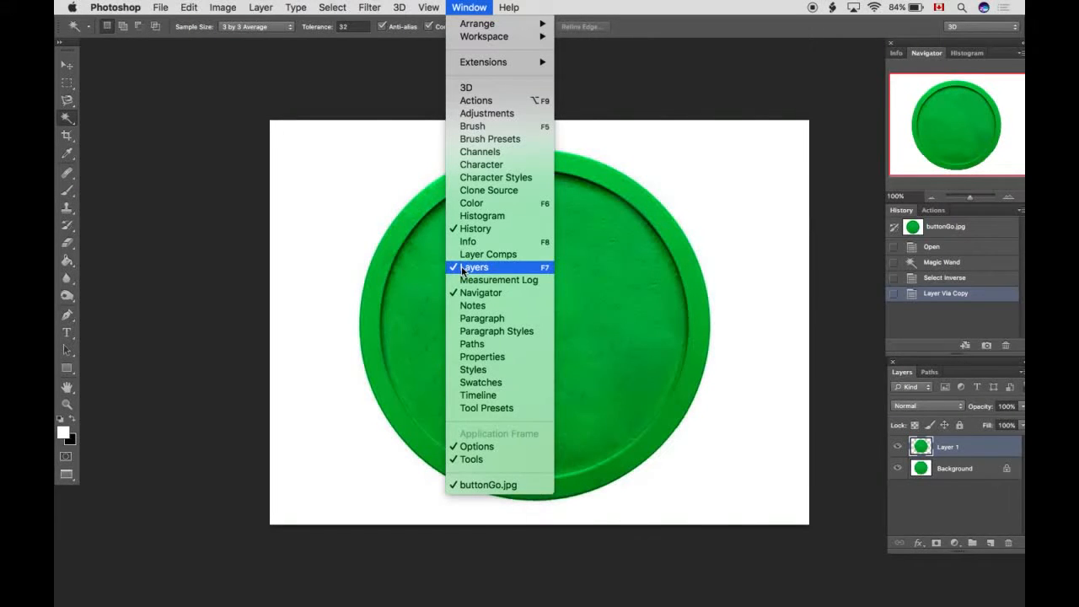
left_click(830, 250)
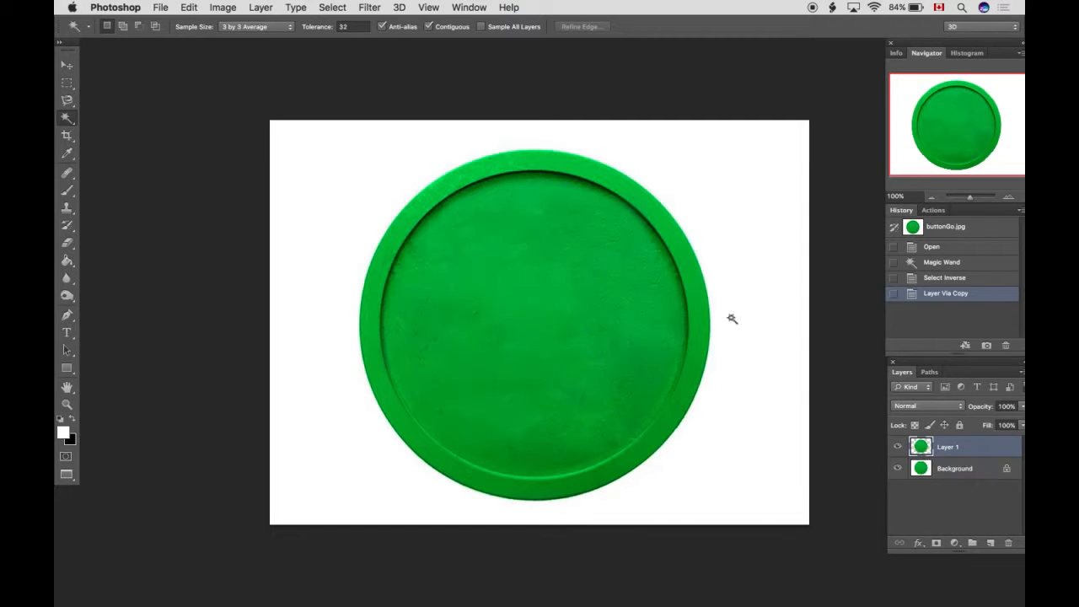
Step: Check the cut-out by hiding and reshowing the Background layer, and delete that layer
left_click(897, 470)
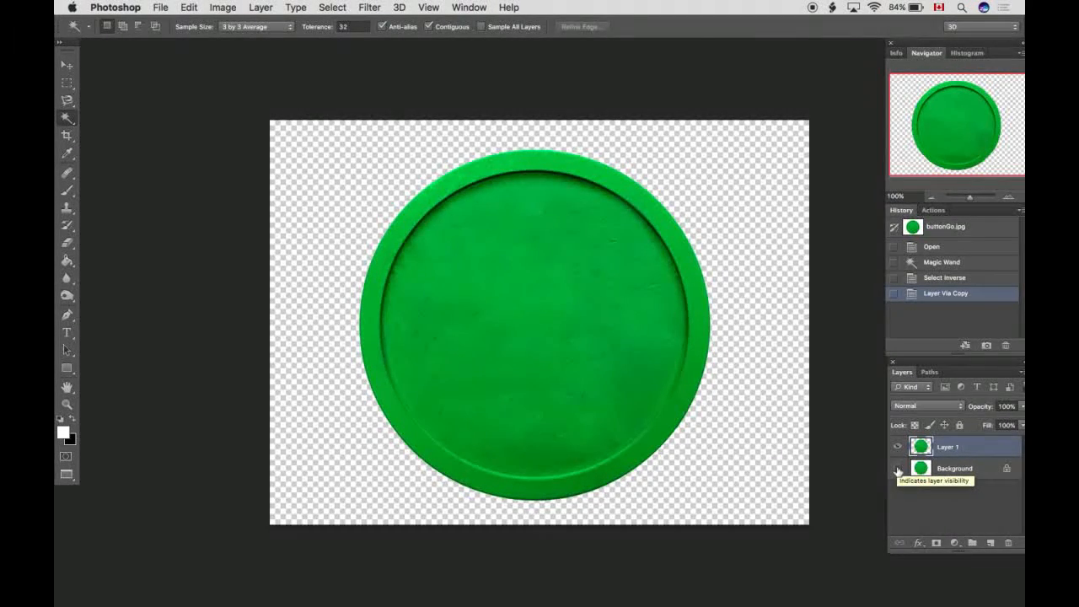
left_click(897, 468)
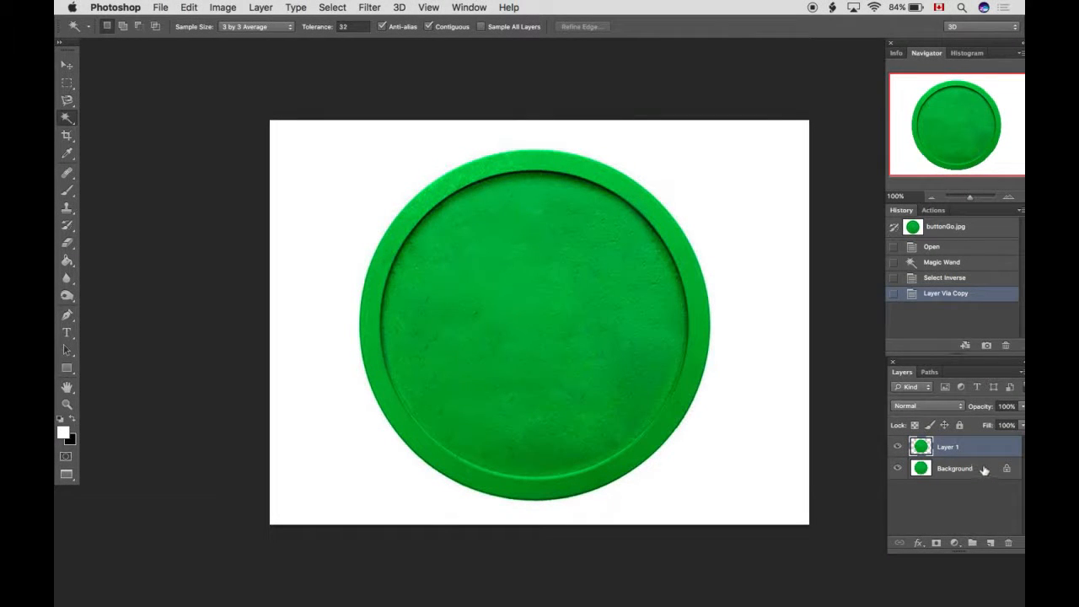
left_click_drag(984, 469, 1008, 544)
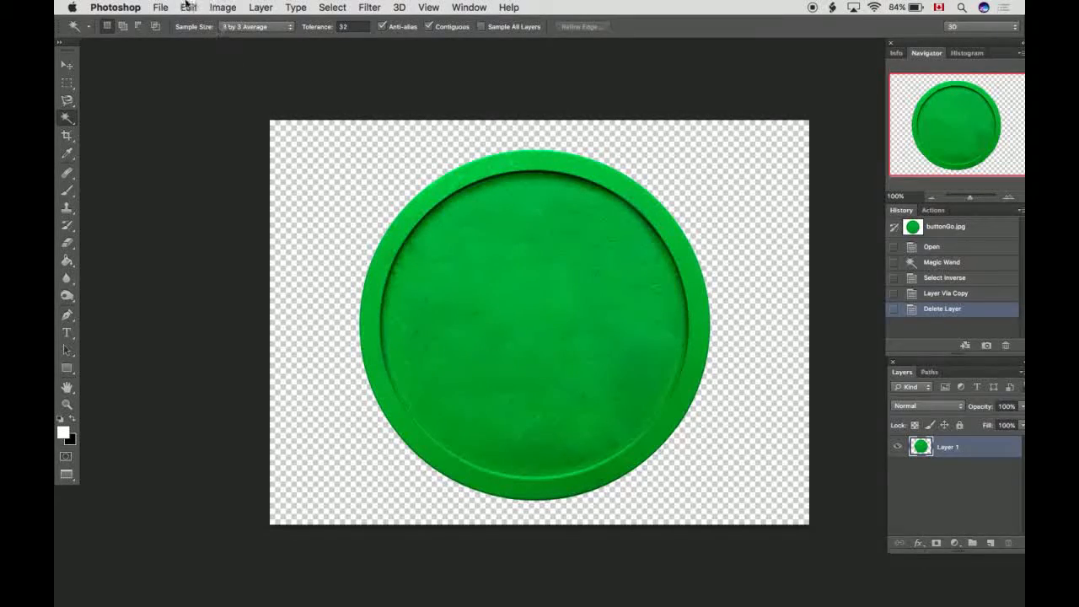
Step: Save a copy of the cut-out button to the Desktop as buttonGo.png, with compression None / Fast and no interlacing
left_click(156, 5)
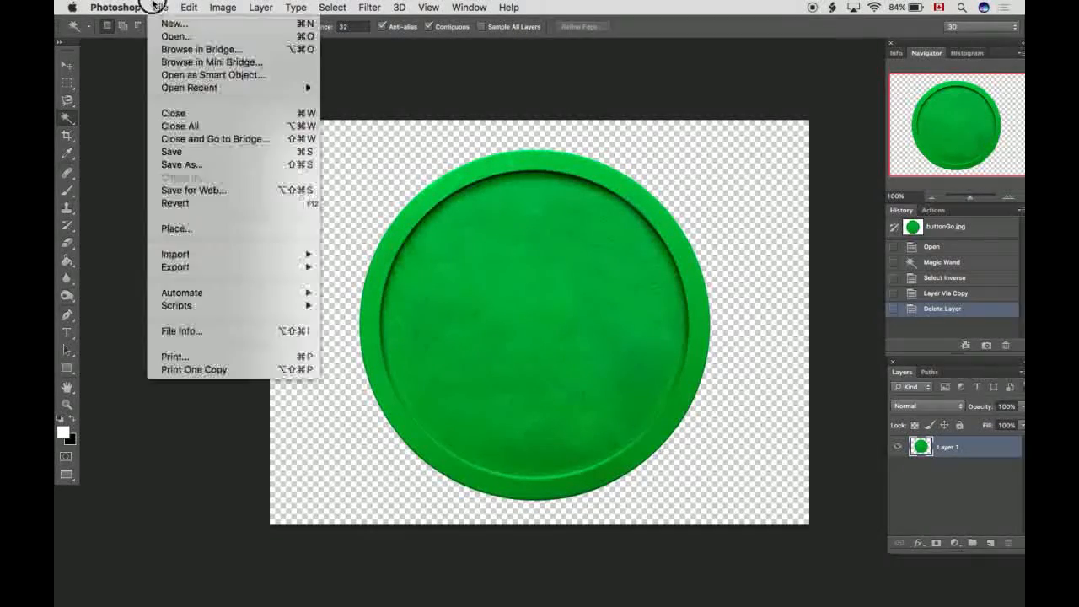
left_click(168, 166)
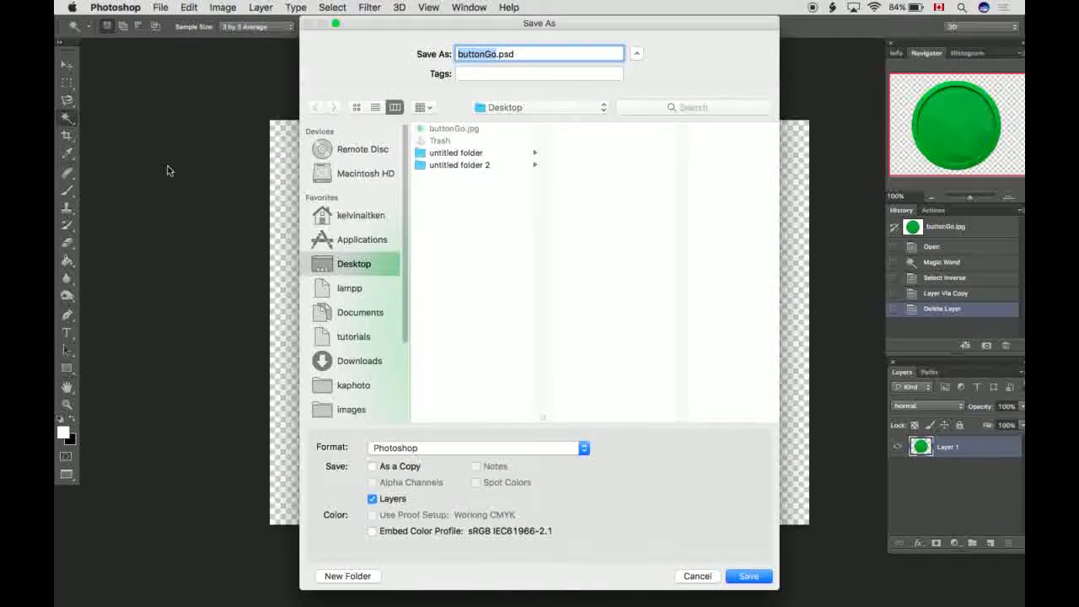
left_click(435, 448)
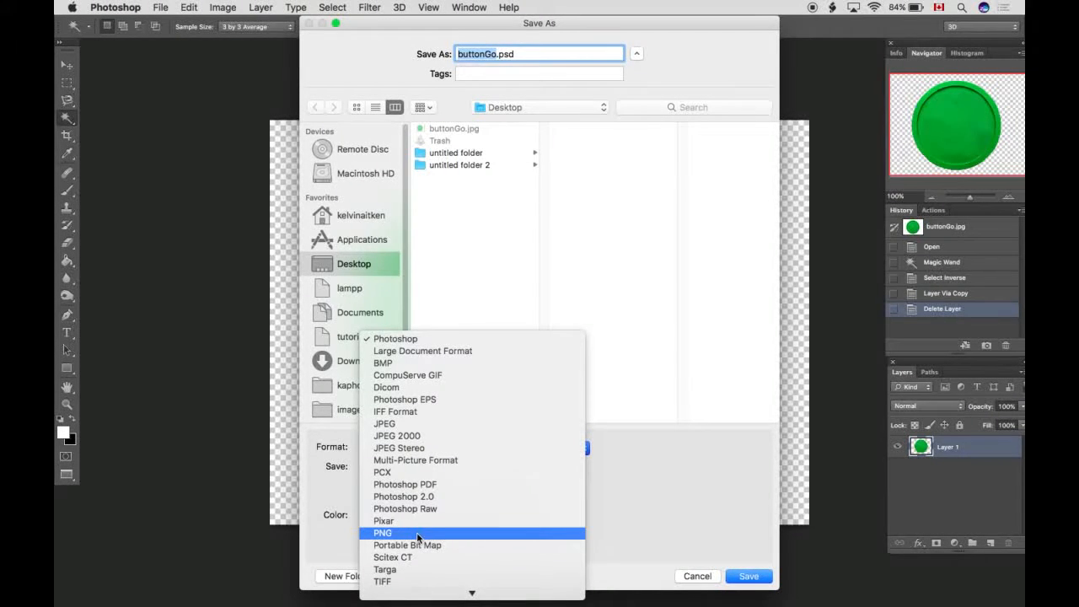
left_click(417, 534)
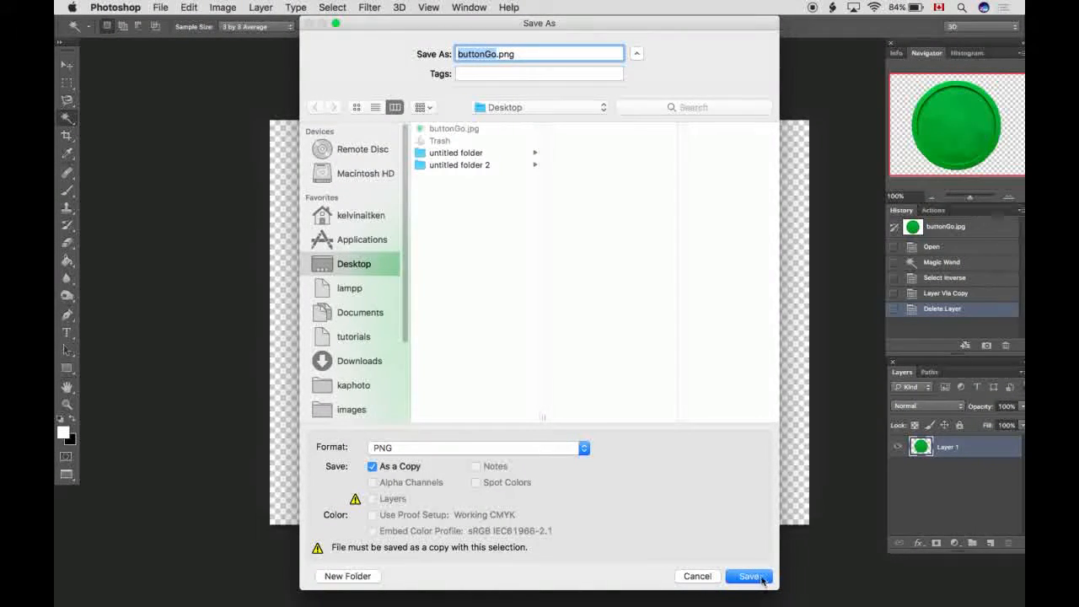
left_click(756, 577)
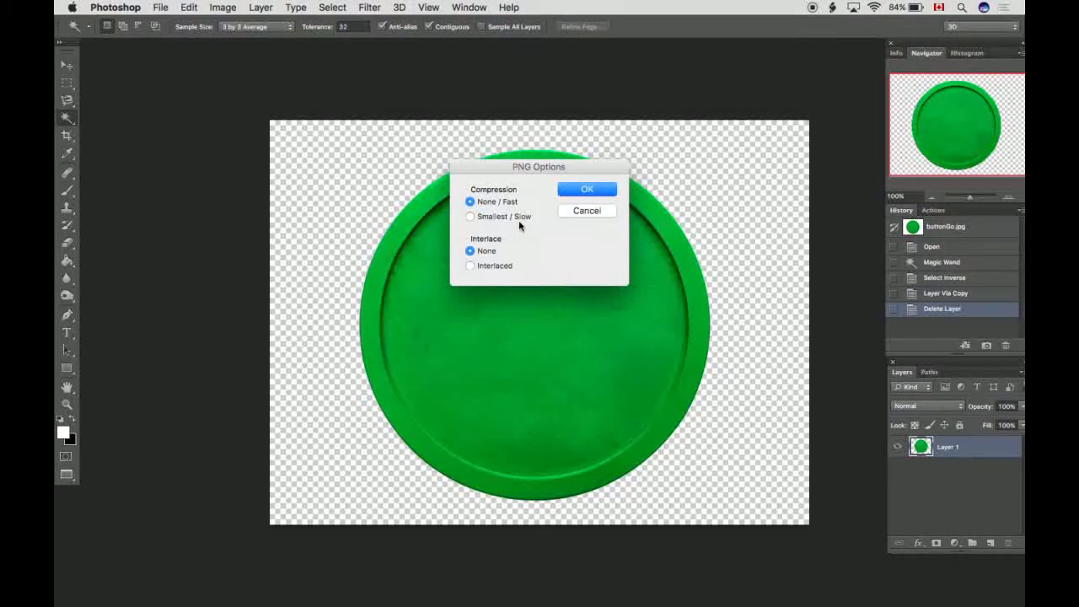
left_click(593, 190)
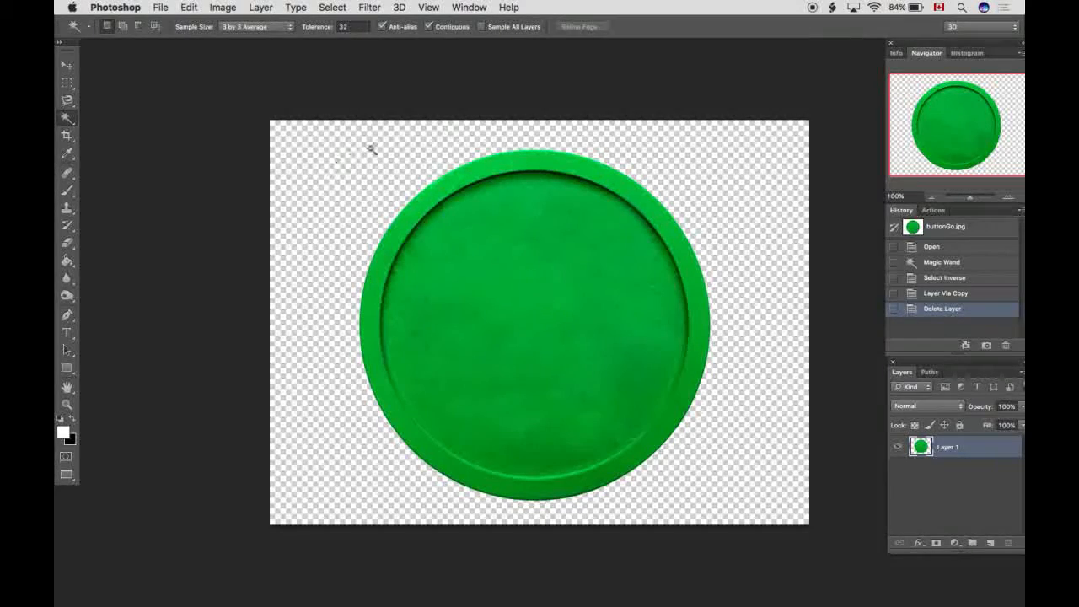
Step: Add the centre-aligned 72 pt text "Go" on the face of the green button
left_click(68, 334)
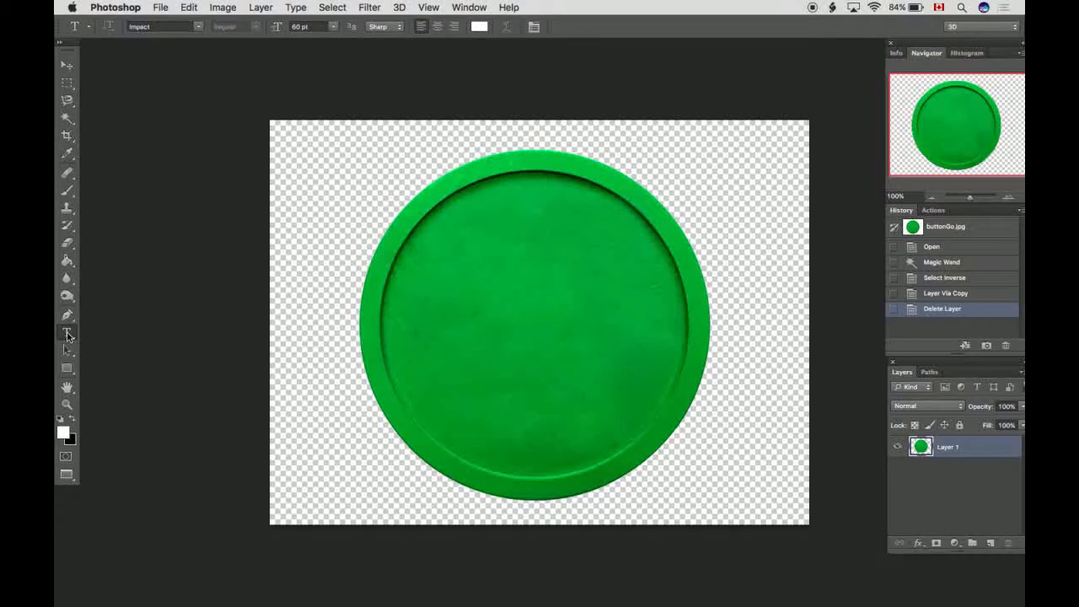
left_click(437, 27)
left_click(332, 27)
left_click(325, 168)
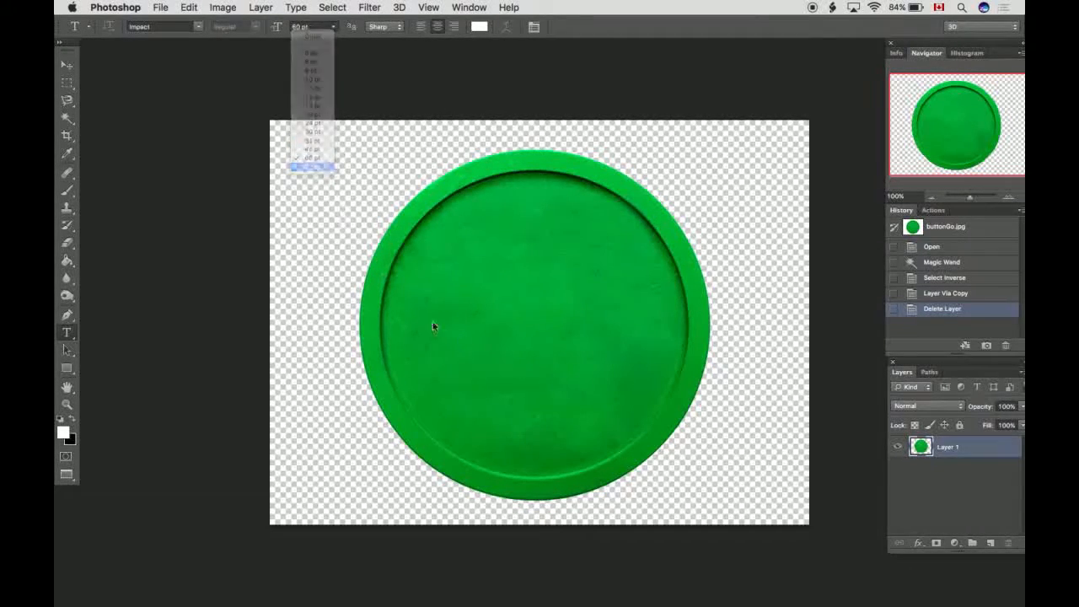
left_click(485, 309)
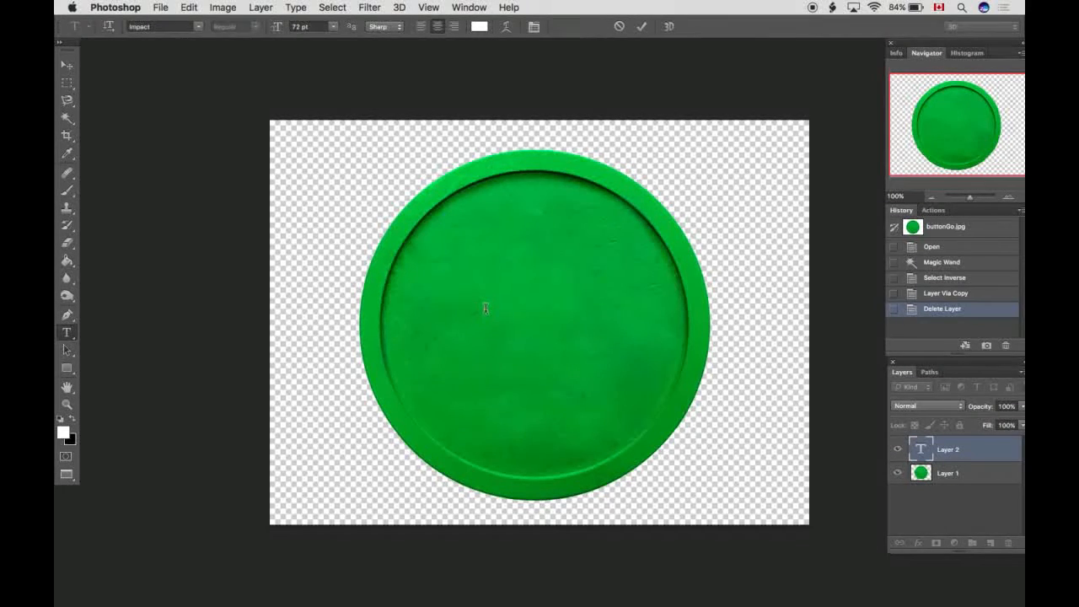
type("Go")
Step: Reposition the "Go" text on the button and set its font size to 200 pt
left_click_drag(504, 343, 534, 377)
left_click_drag(558, 334, 502, 328)
left_click(293, 27)
type("200")
key("Return")
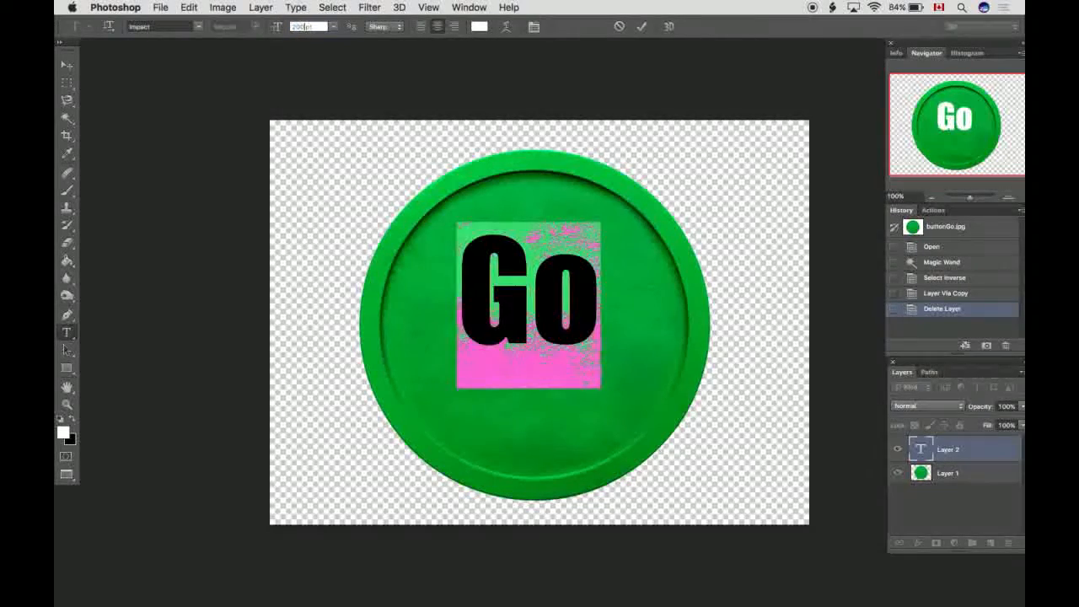
Step: Move the "Go" text to the centre of the button and merge it down into the button layer
left_click(68, 406)
key("v")
left_click_drag(499, 318, 509, 353)
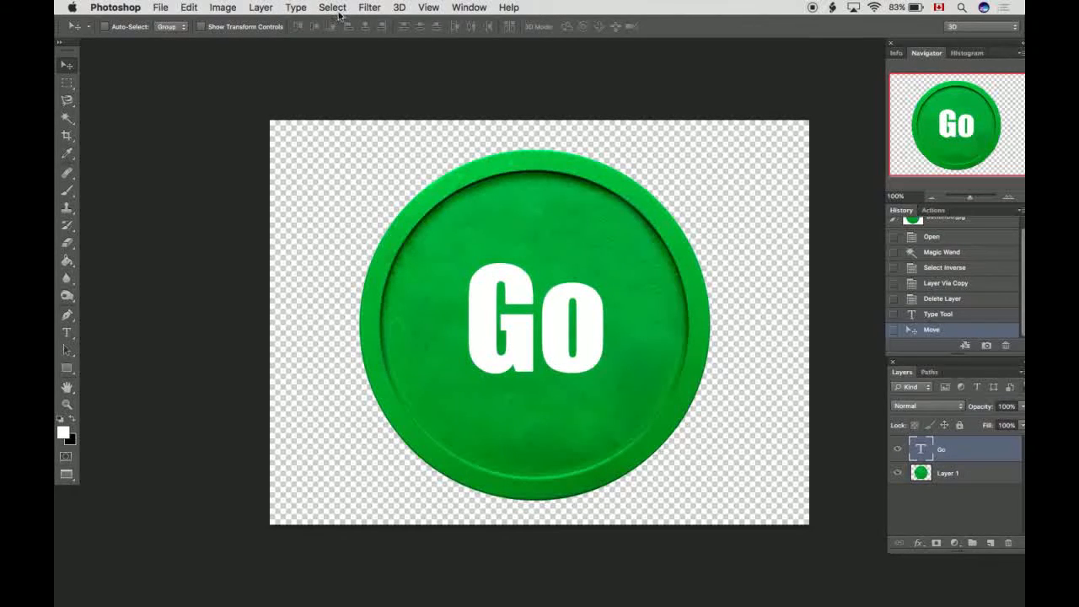
left_click(262, 6)
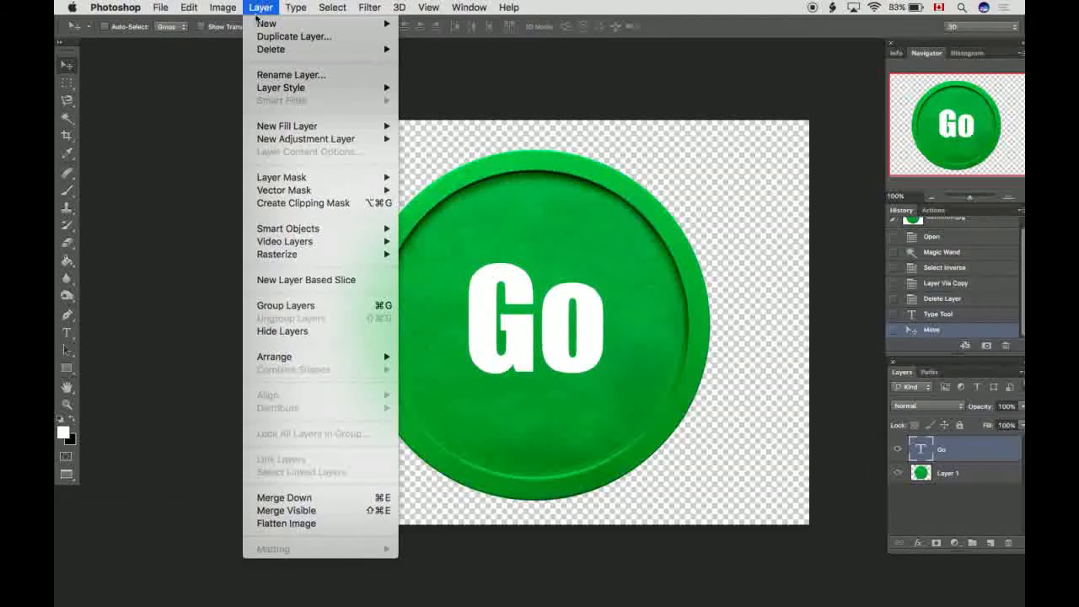
left_click(302, 497)
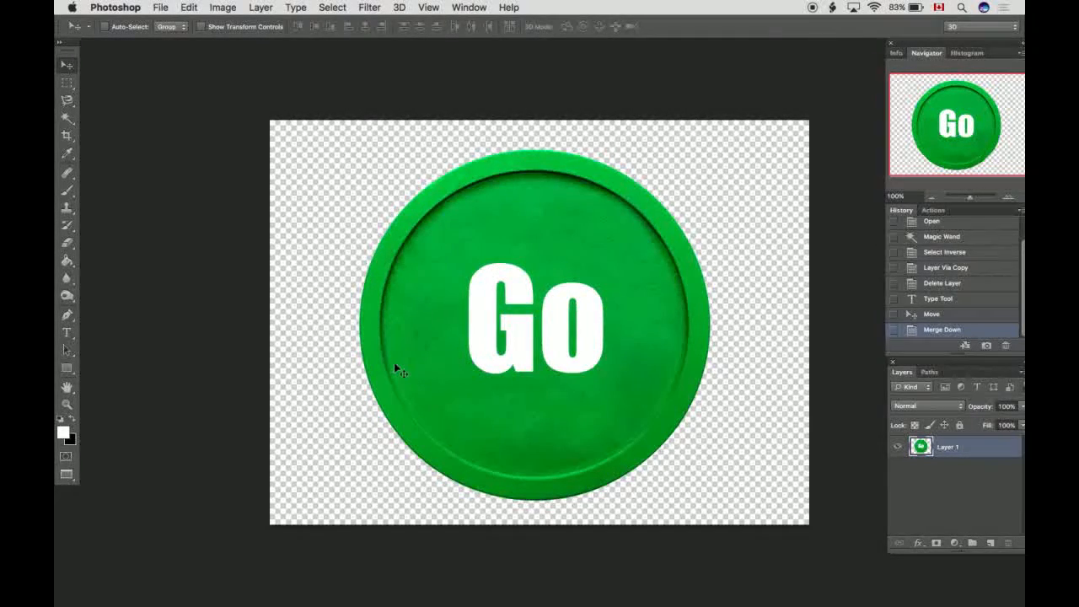
left_click(161, 5)
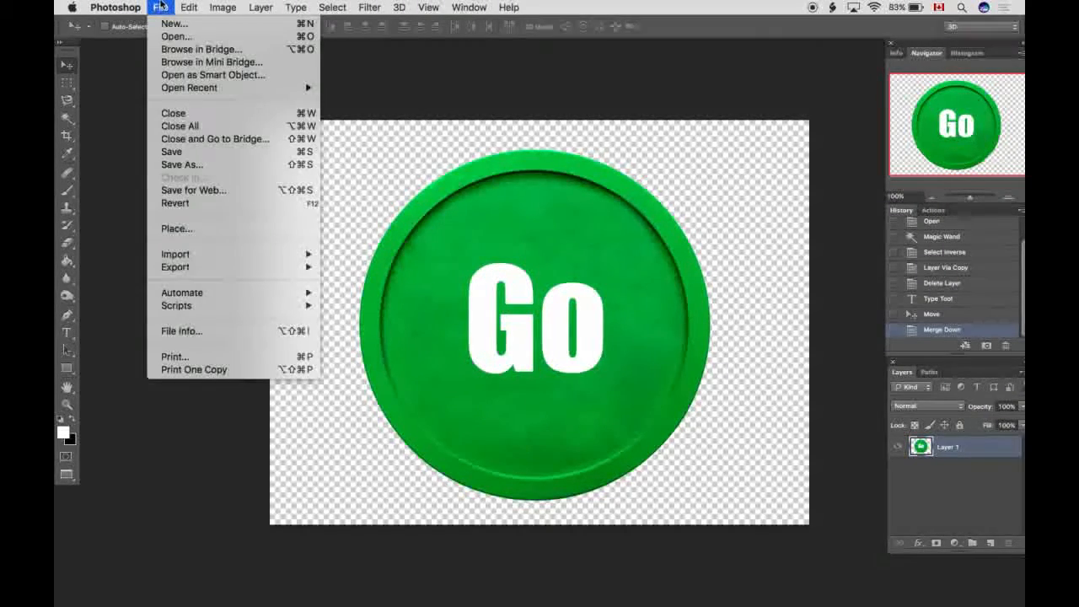
left_click(161, 7)
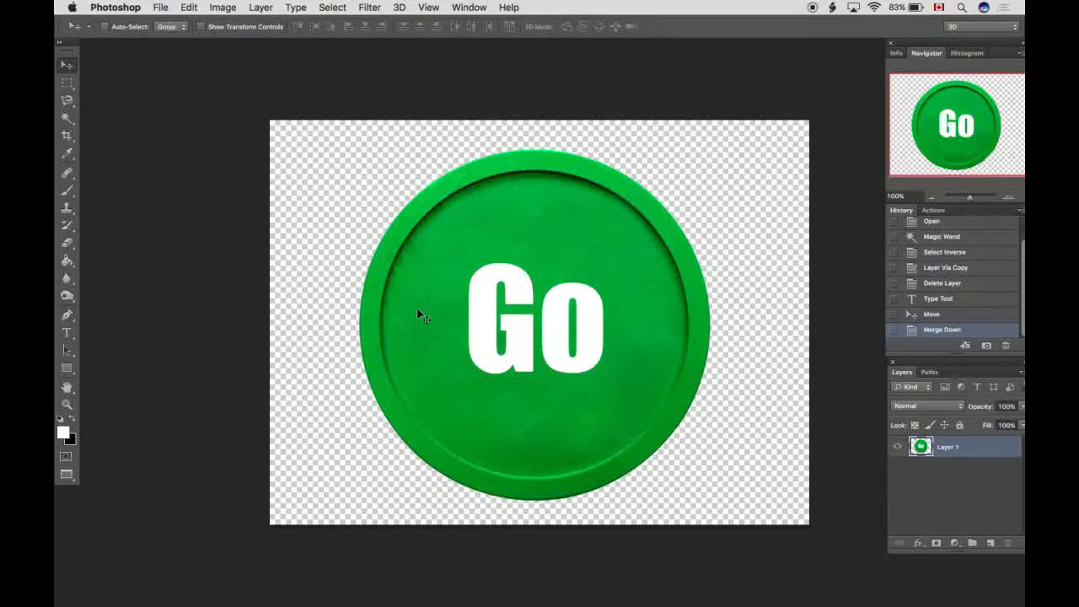
left_click(160, 7)
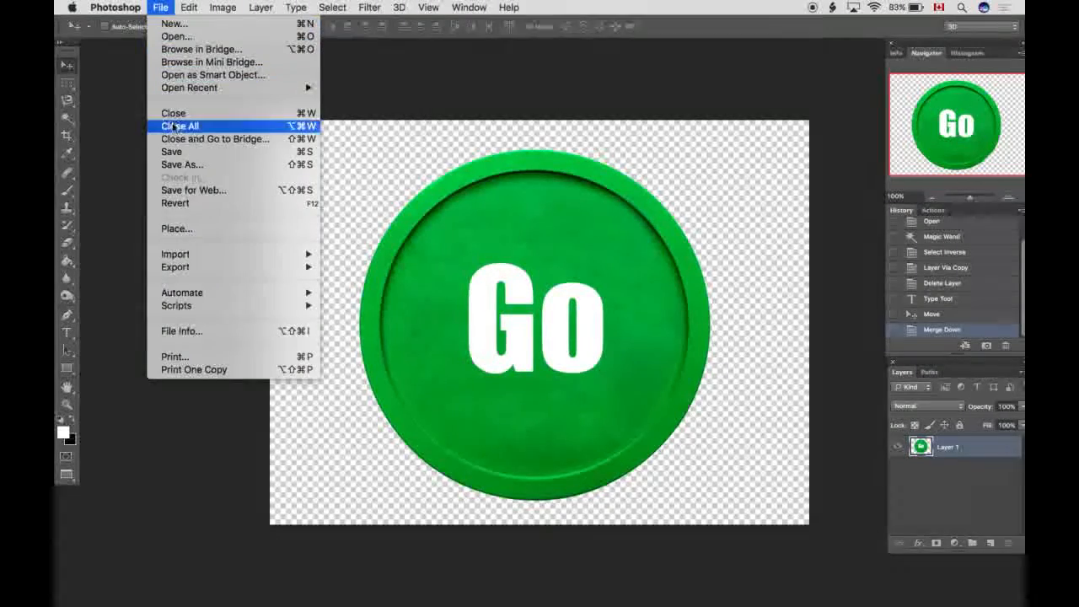
left_click(174, 165)
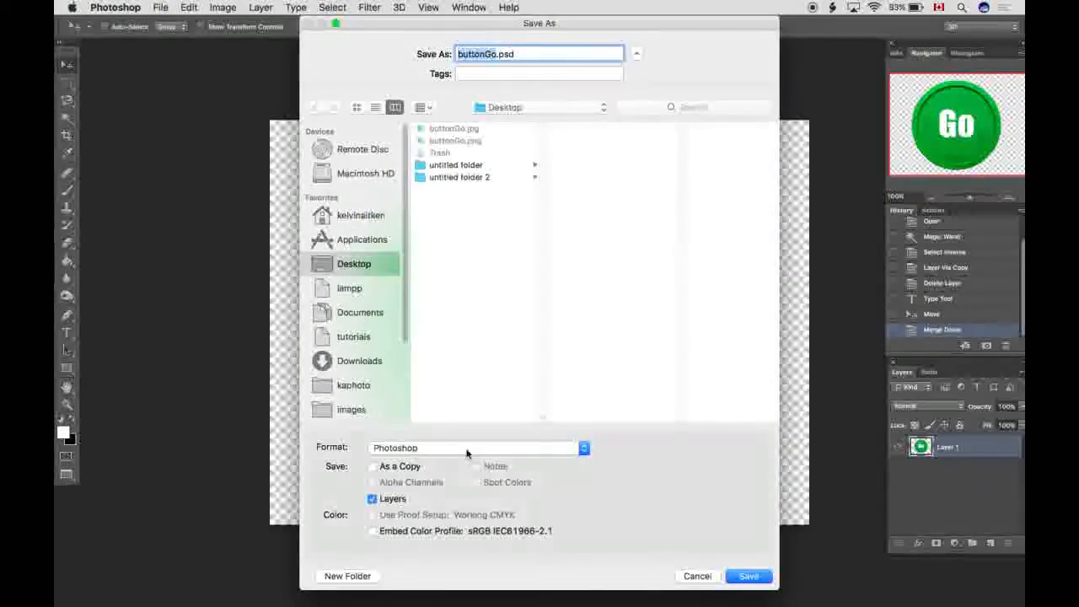
left_click(466, 448)
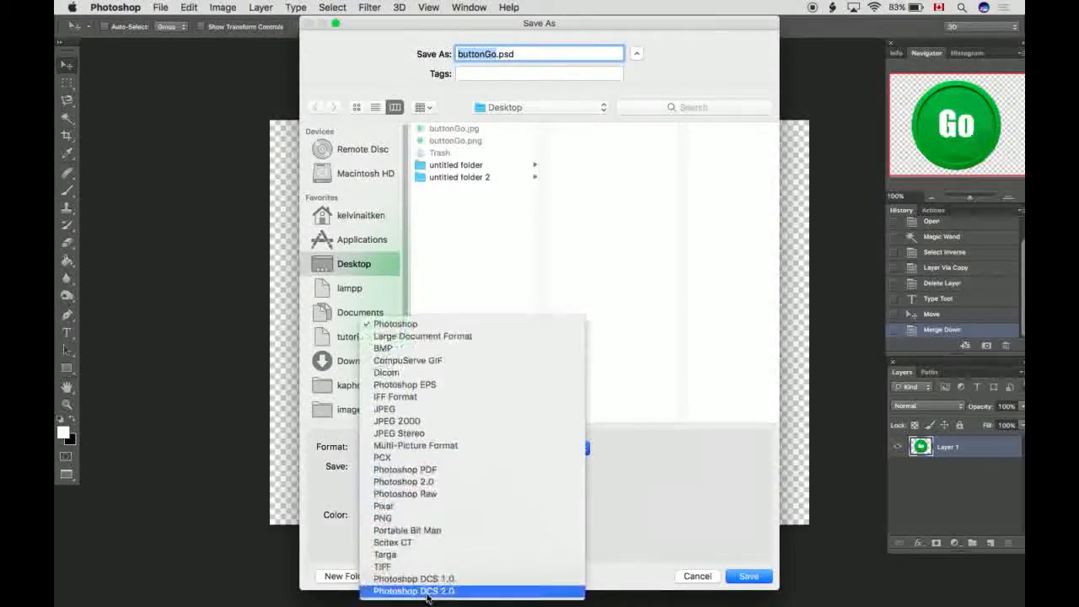
left_click(414, 518)
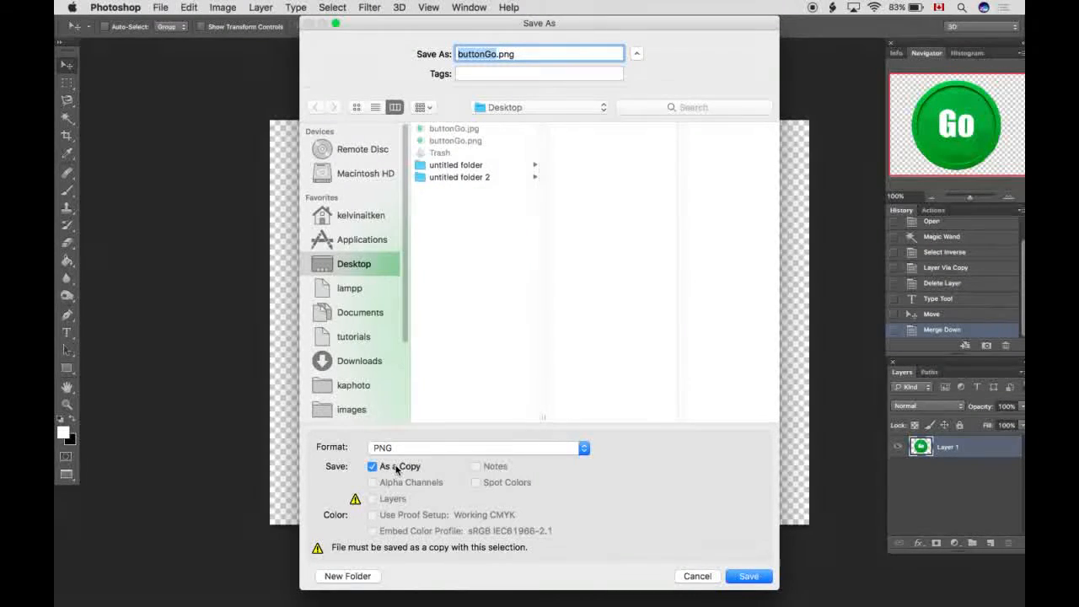
left_click(697, 576)
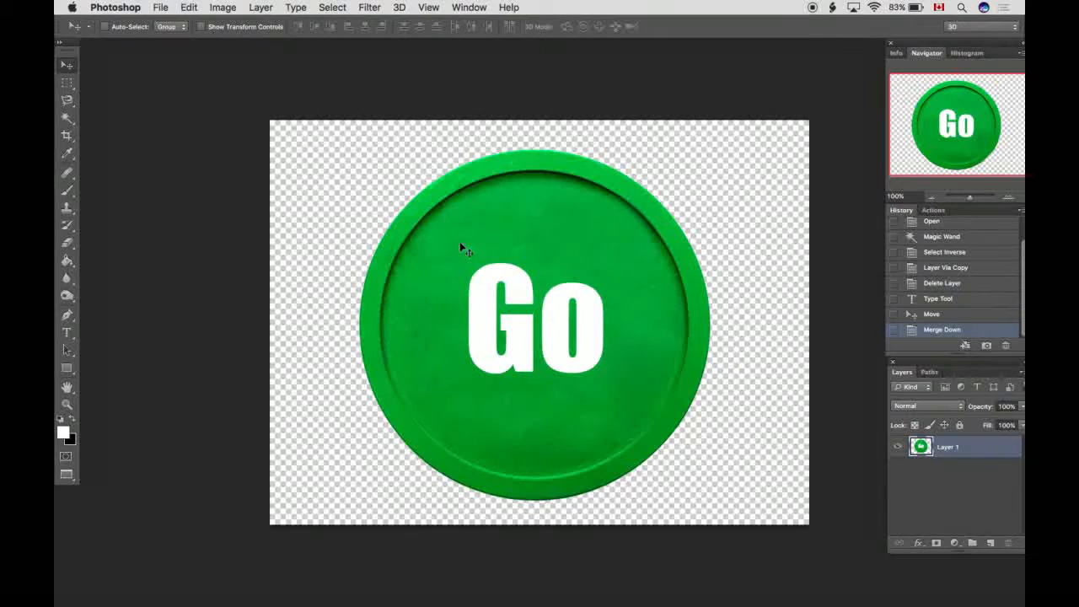